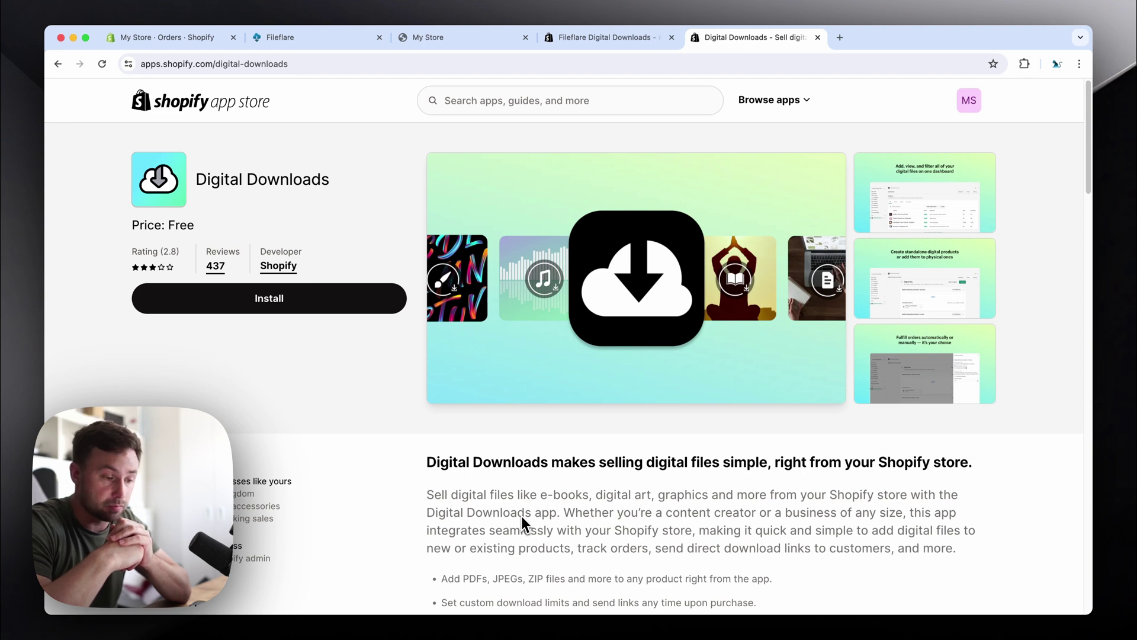
Step: Browse down through the currently open page and back up
scroll(521, 516, down, 10)
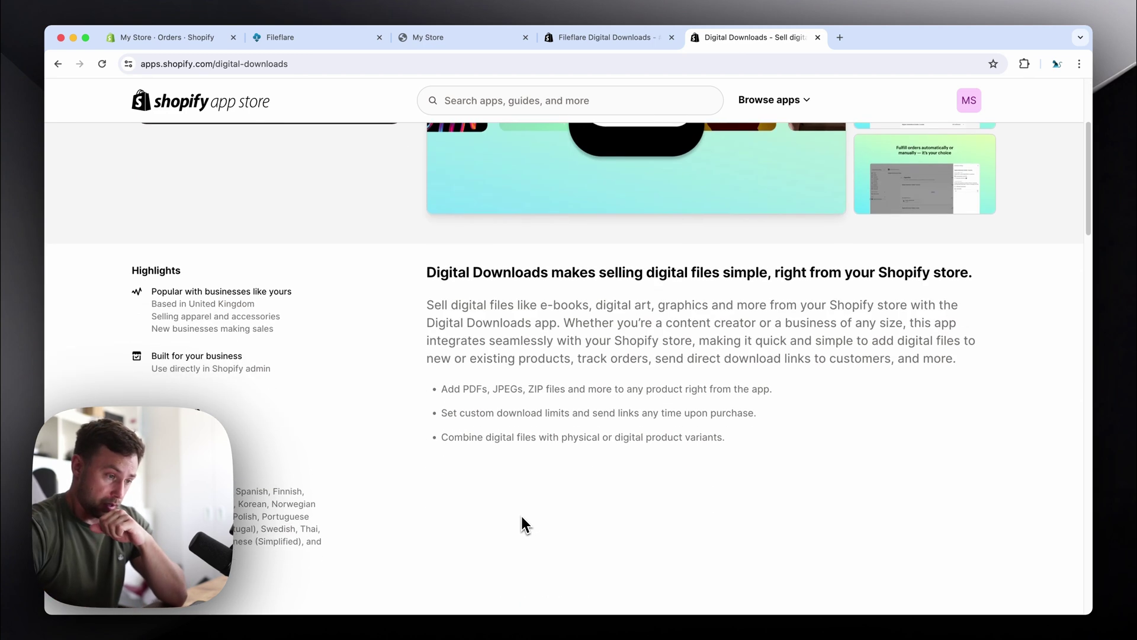
scroll(602, 237, down, 5)
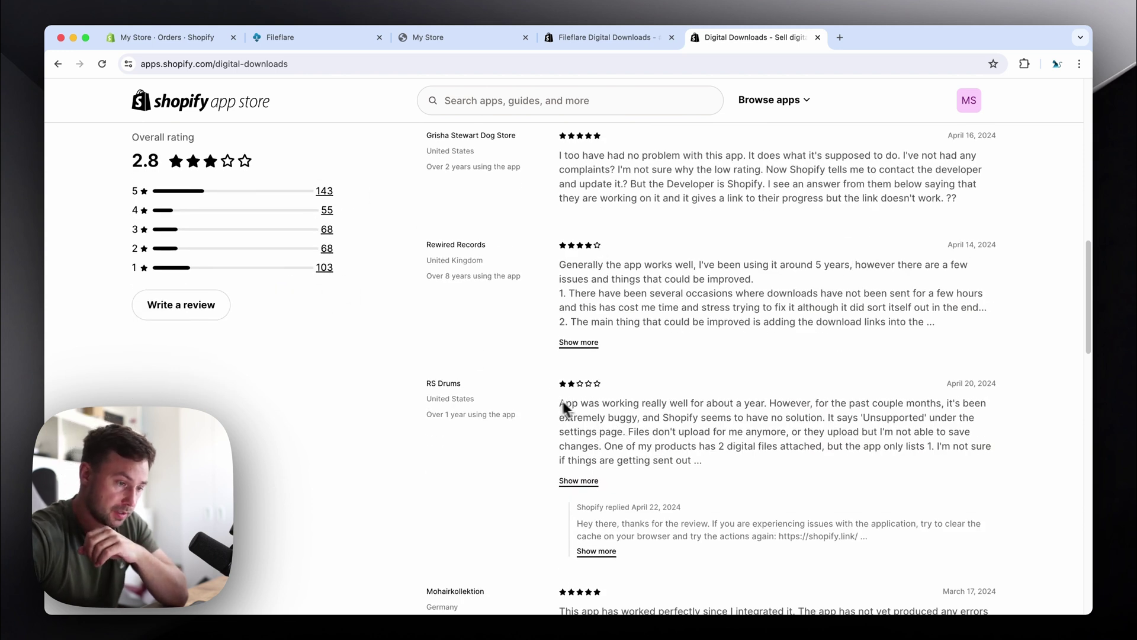
drag(556, 408, 600, 407)
click(652, 428)
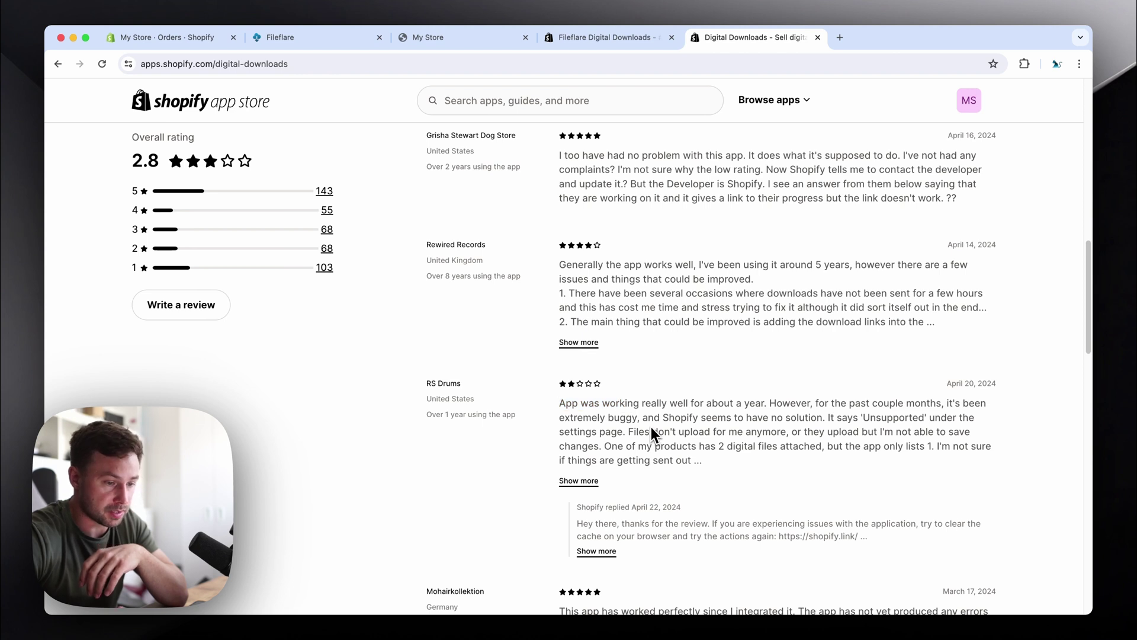
scroll(651, 427, down, 2)
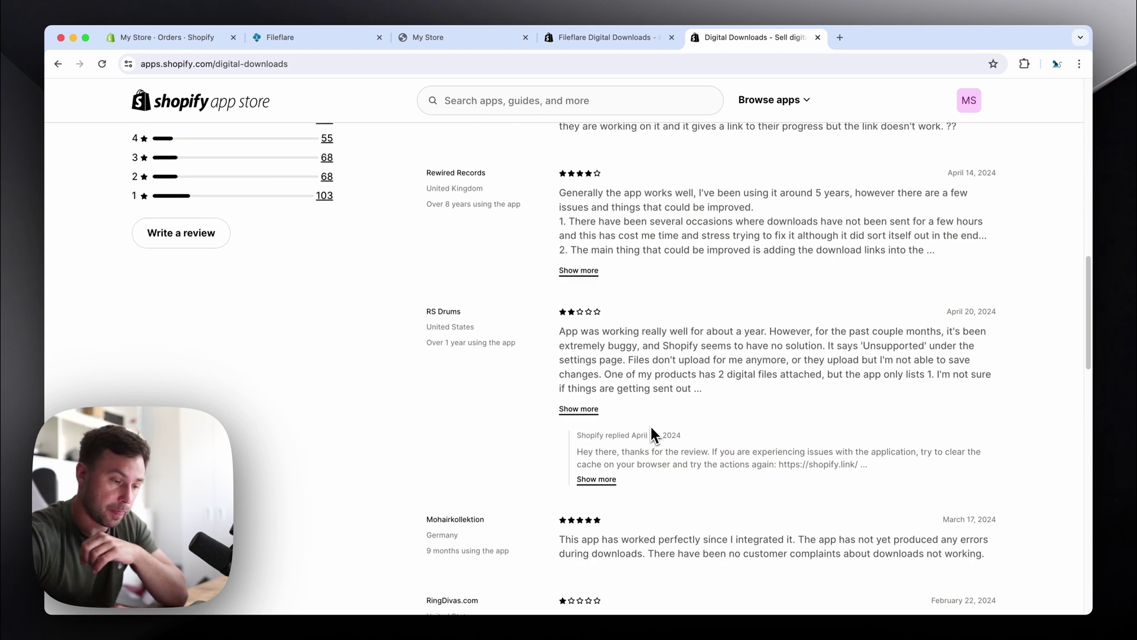
scroll(652, 433, down, 1)
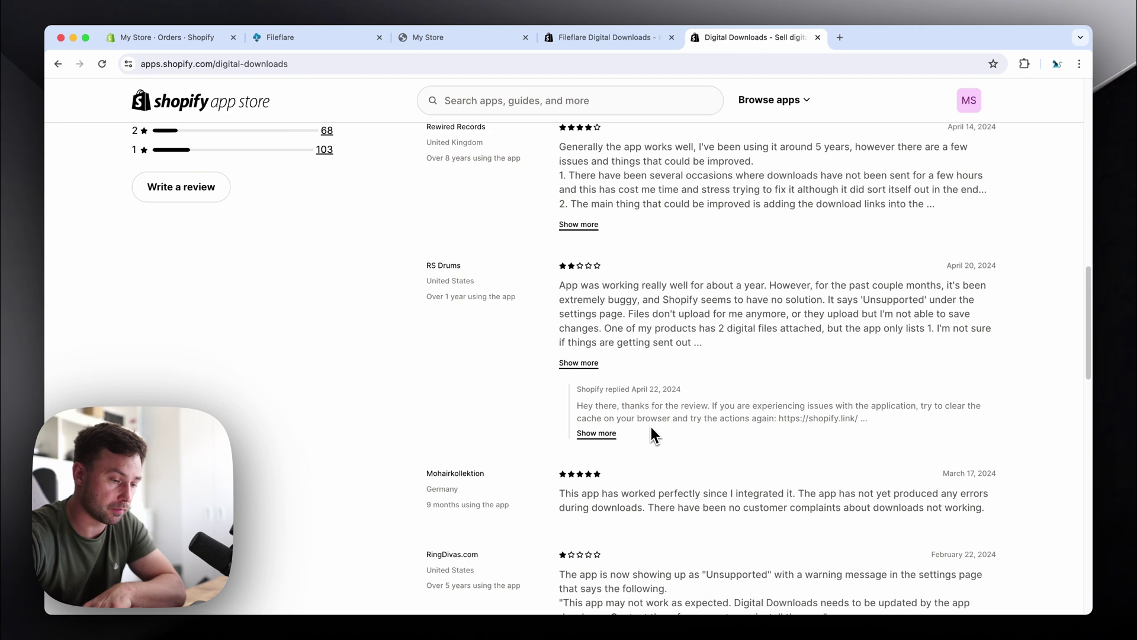
scroll(652, 426, up, 20)
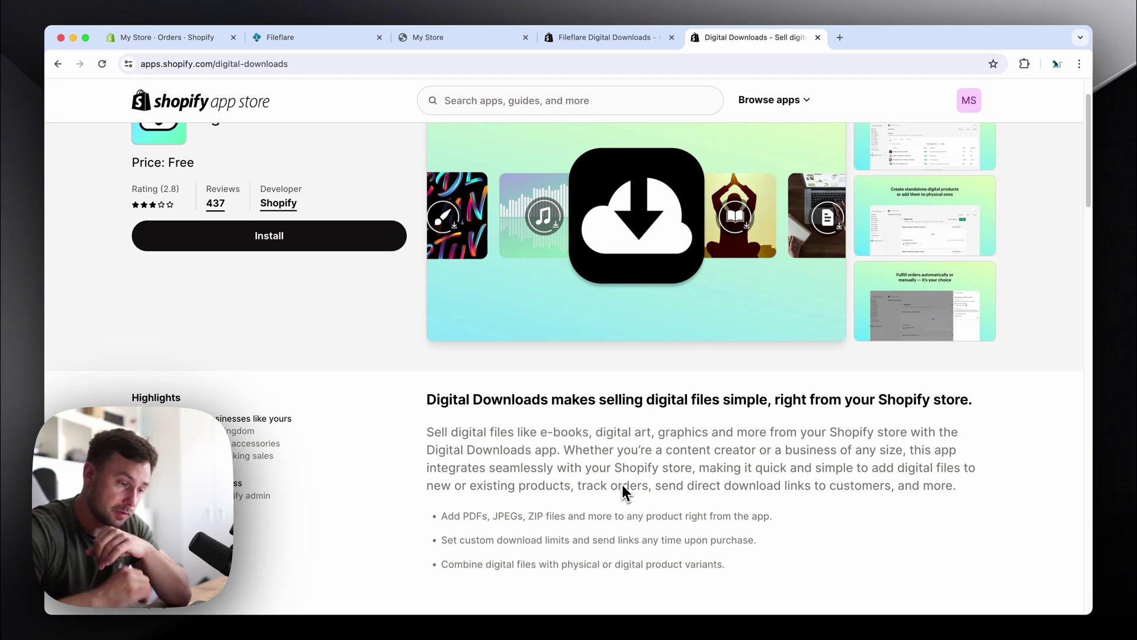
Step: Bring up the Fileflare Digital Downloads App Store listing and skim its rating and pricing
click(571, 48)
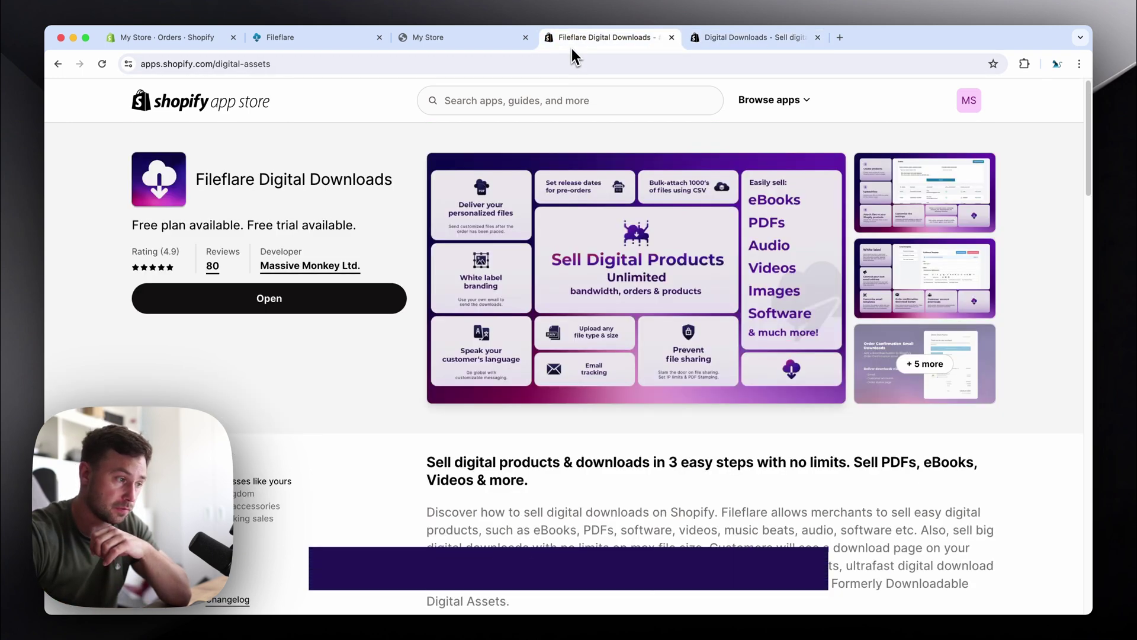
scroll(578, 387, down, 8)
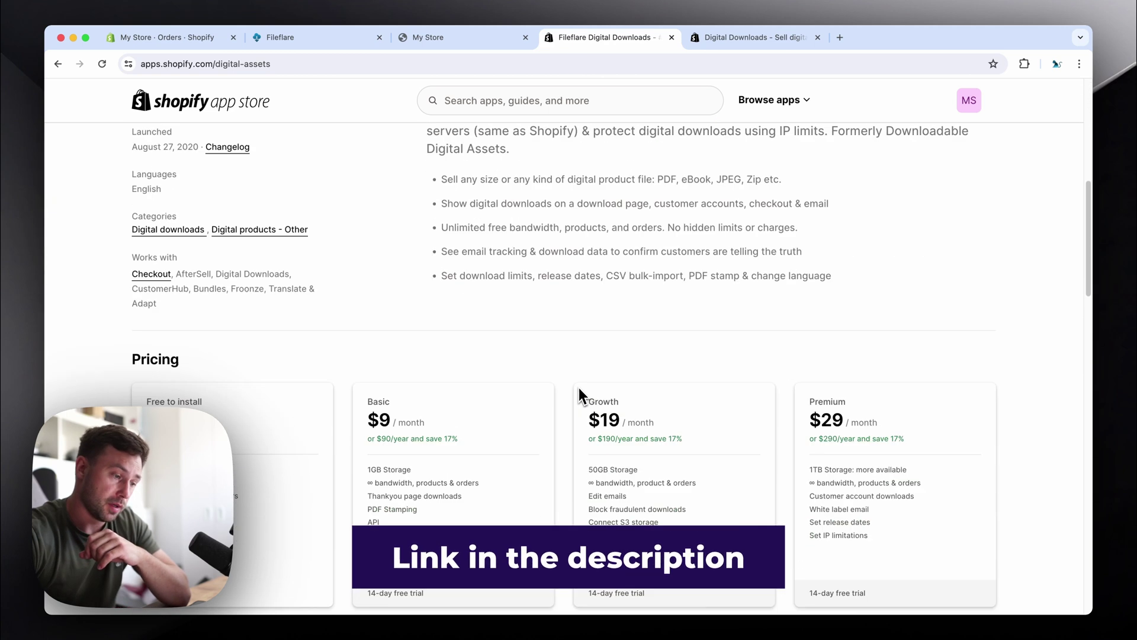
scroll(578, 388, up, 5)
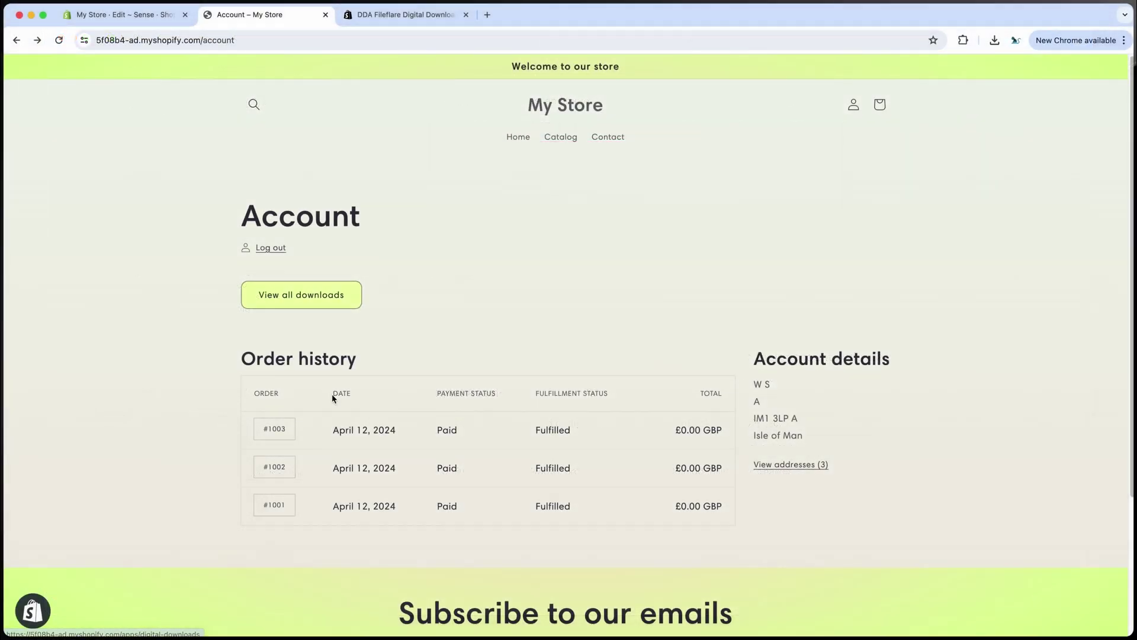
Step: From all downloads, give the order an IP address limit of 3 and asset download limit 5
click(333, 304)
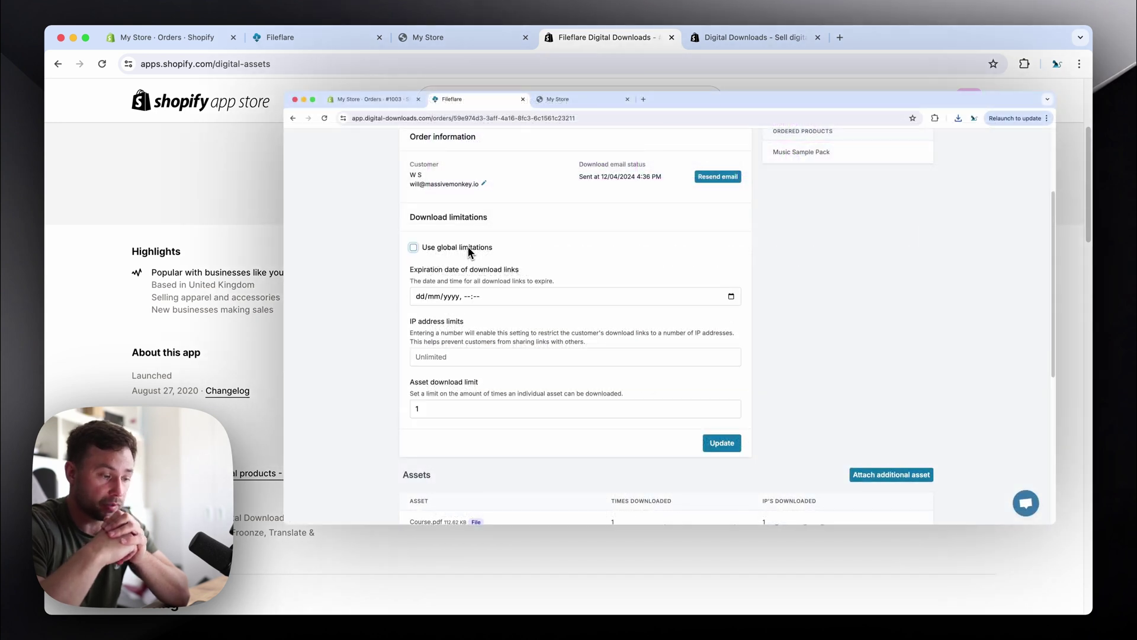
click(445, 354)
text(3)
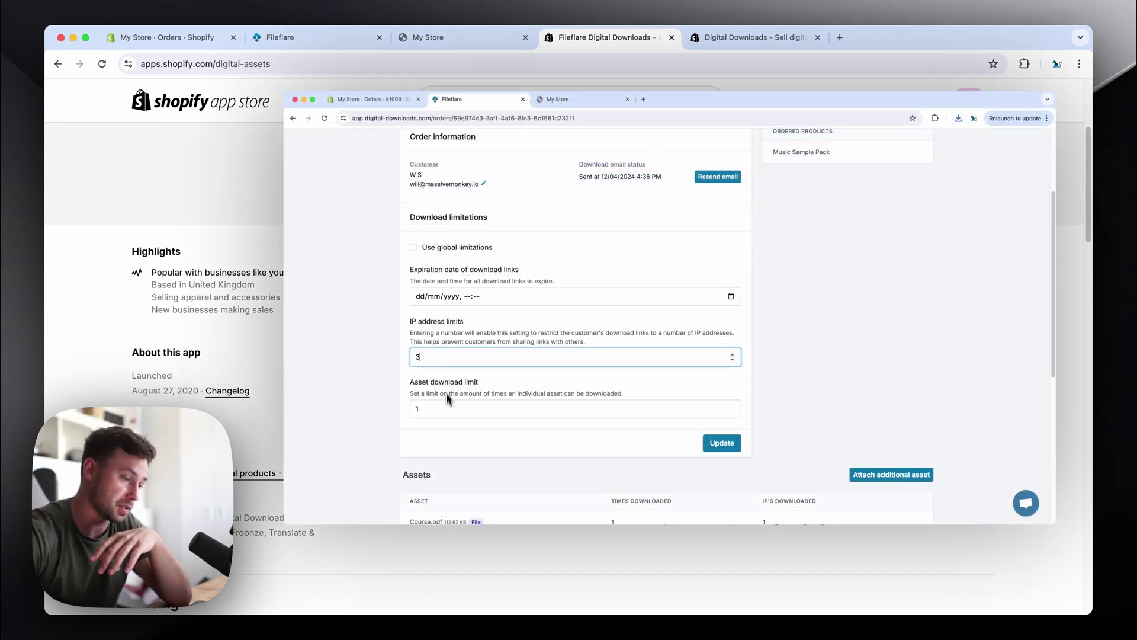
click(447, 403)
key(BackSpace)
text(5)
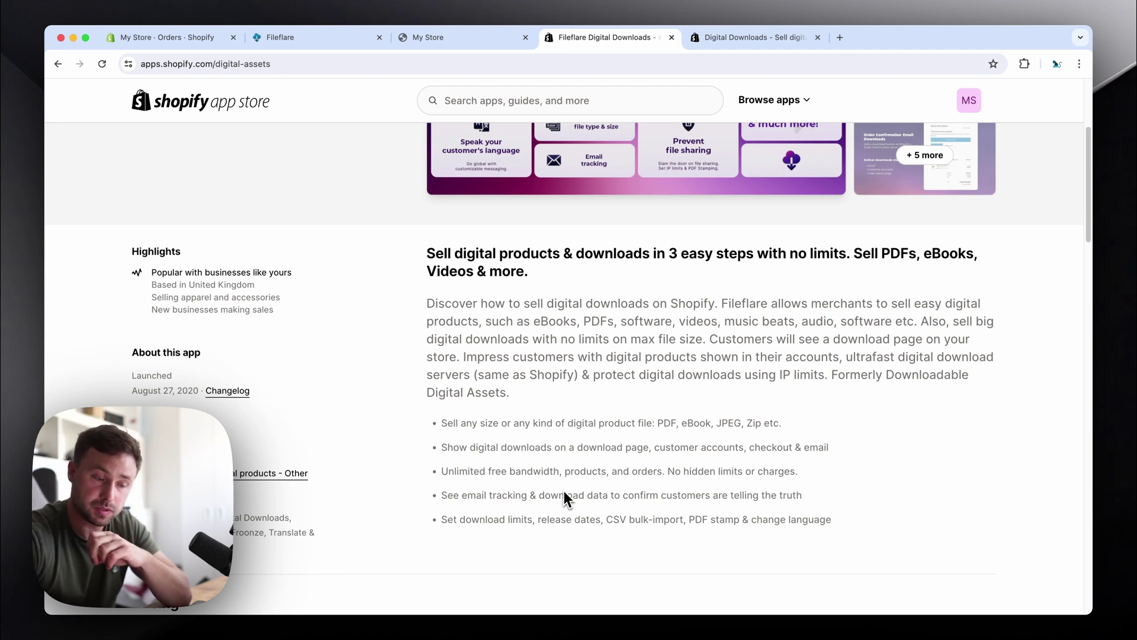
scroll(564, 492, down, 1)
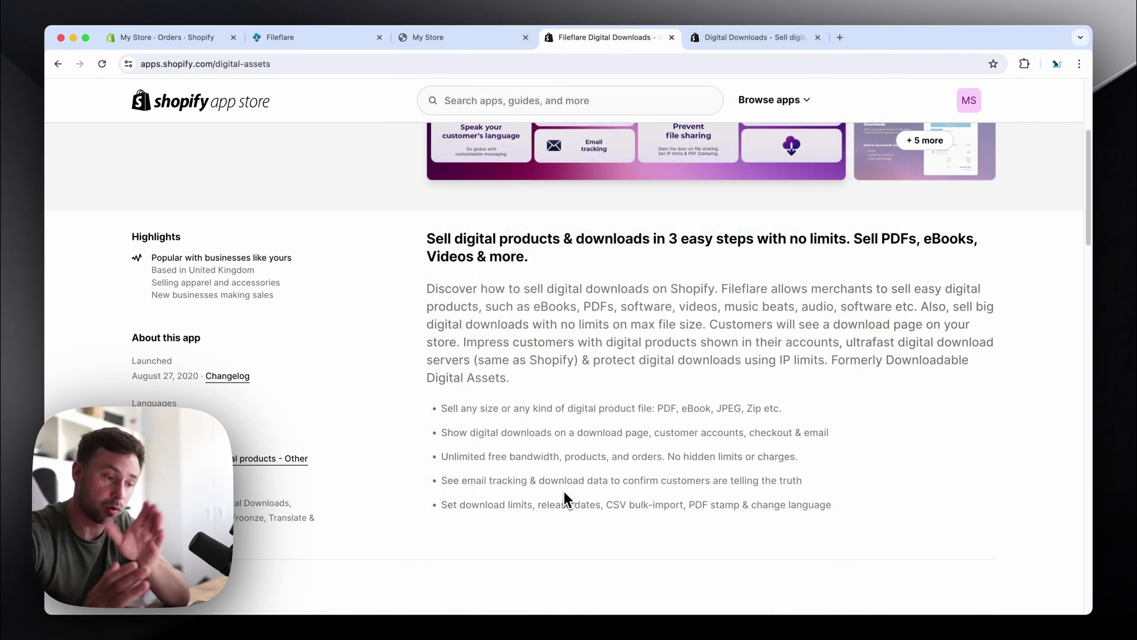
scroll(564, 492, up, 5)
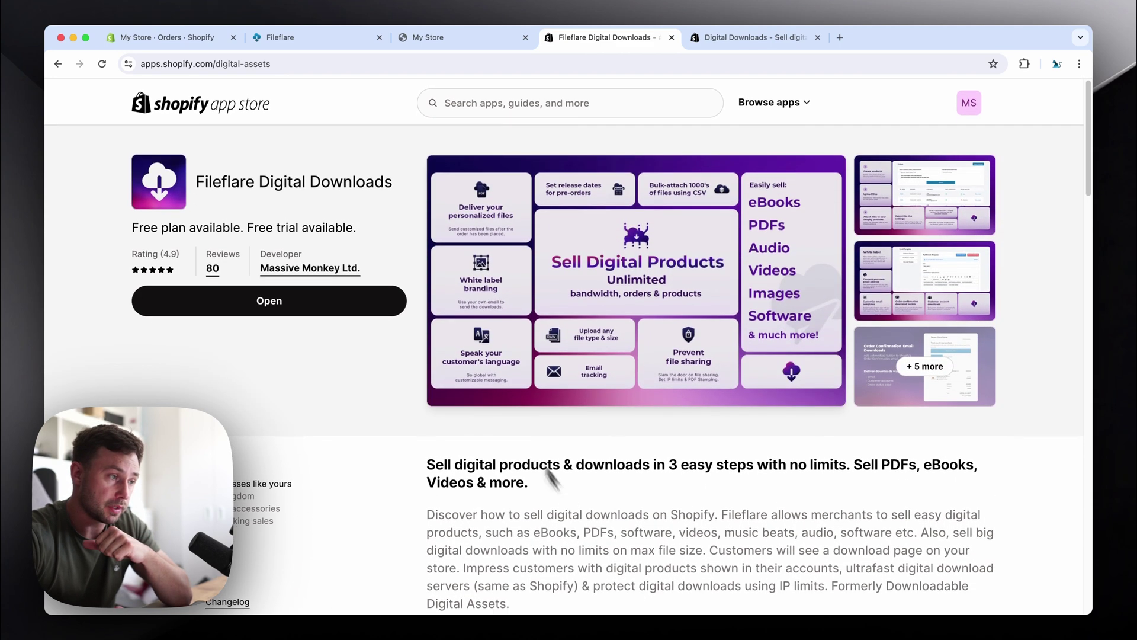
Step: Return to the Fileflare Assets page and bring up the helpdesk panel
click(279, 45)
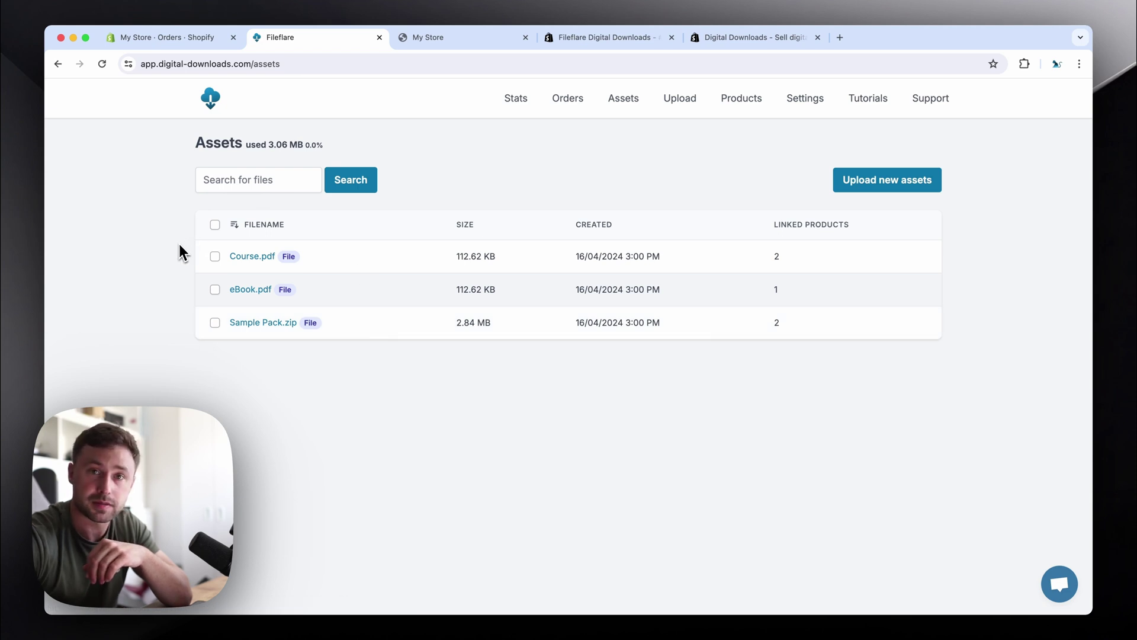
drag(178, 241, 376, 349)
click(376, 350)
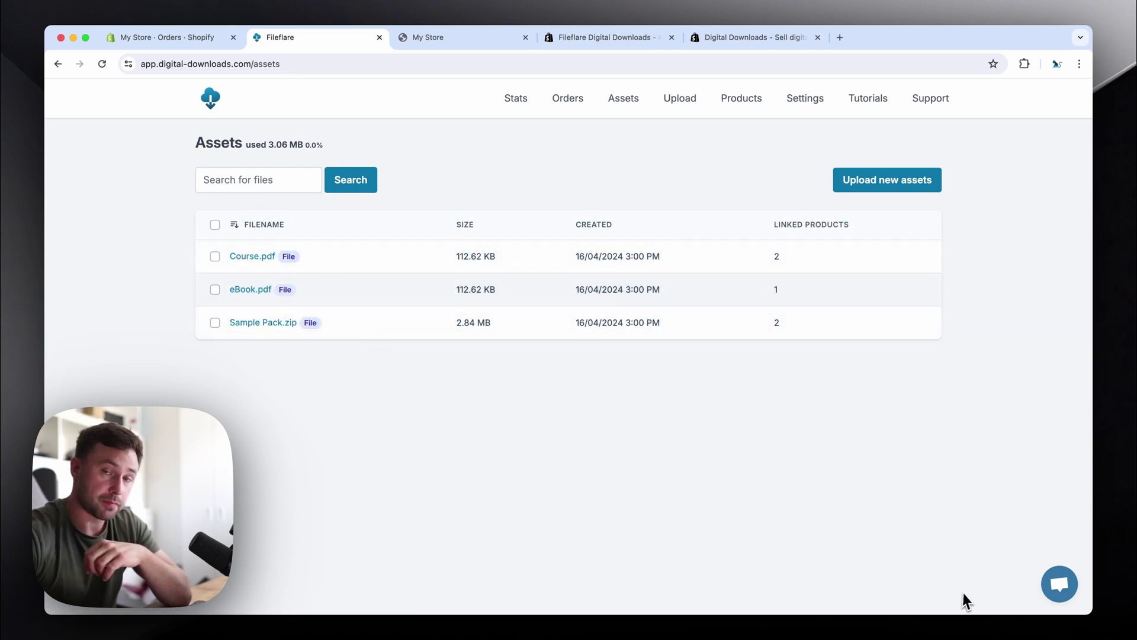
click(1061, 586)
Step: Search the helpdesk for 'migrate', read the Migrate from other apps guide, then close it
text(migrate)
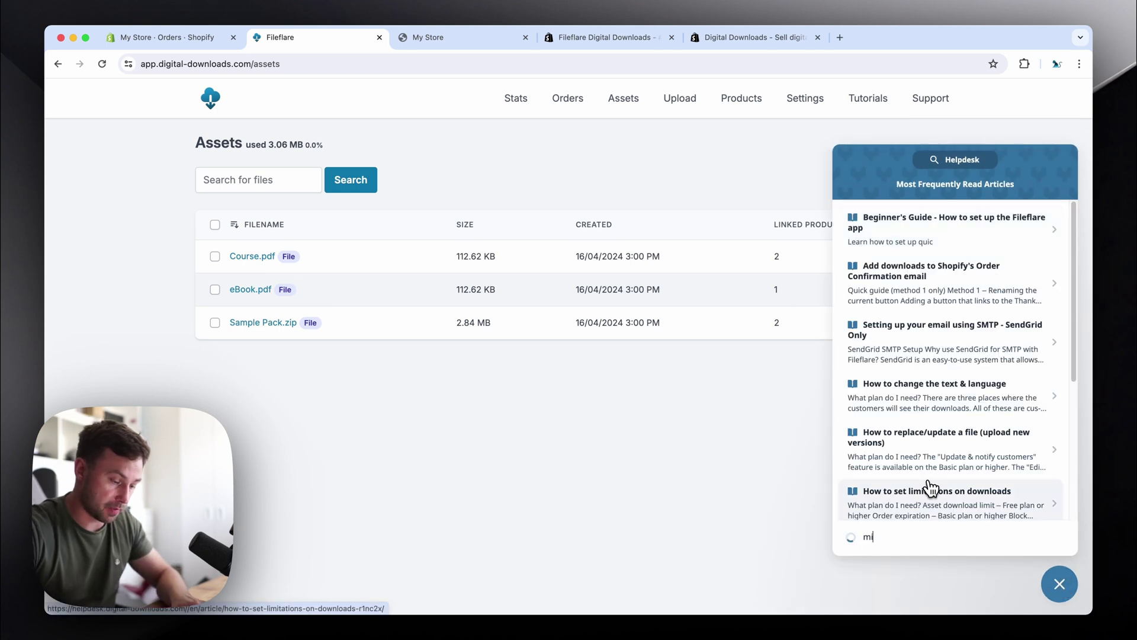
click(948, 217)
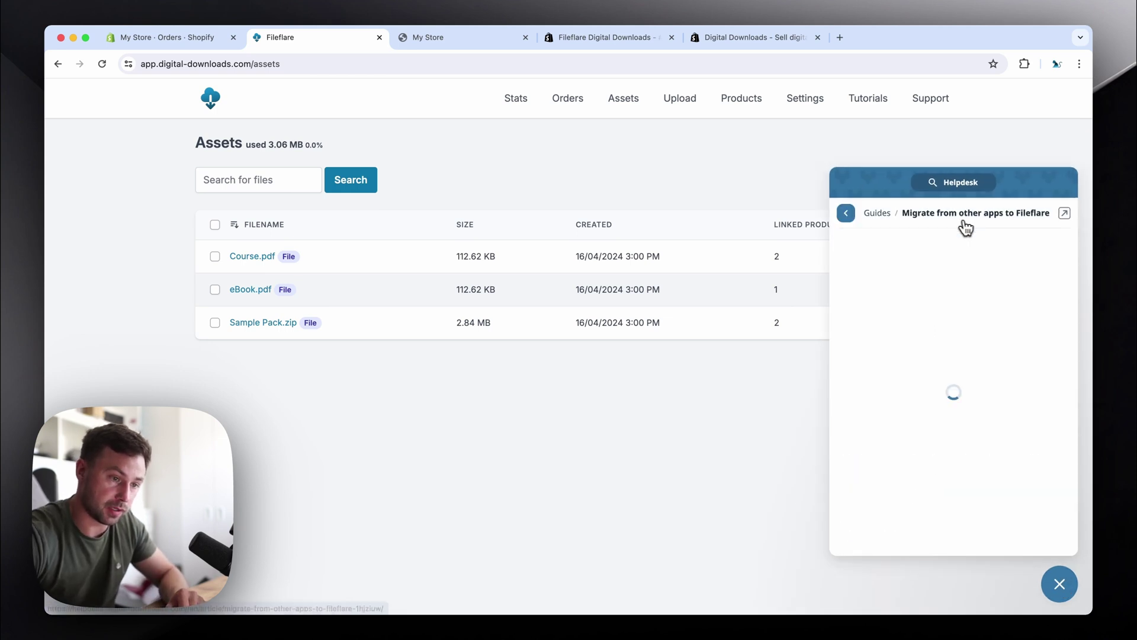
scroll(831, 255, down, 15)
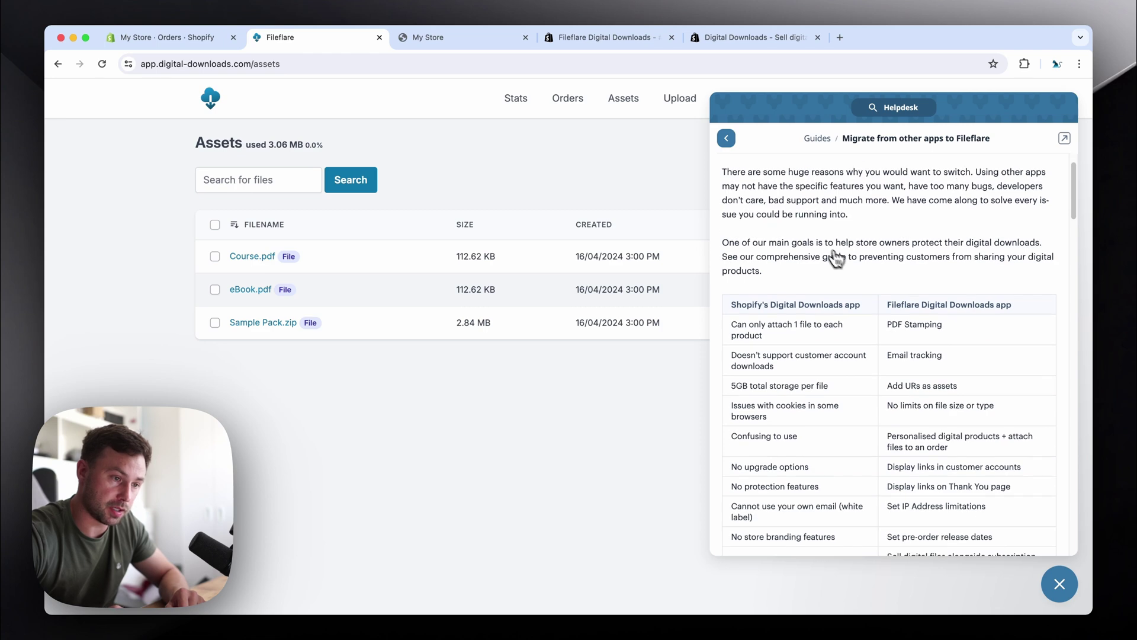
scroll(828, 254, down, 1)
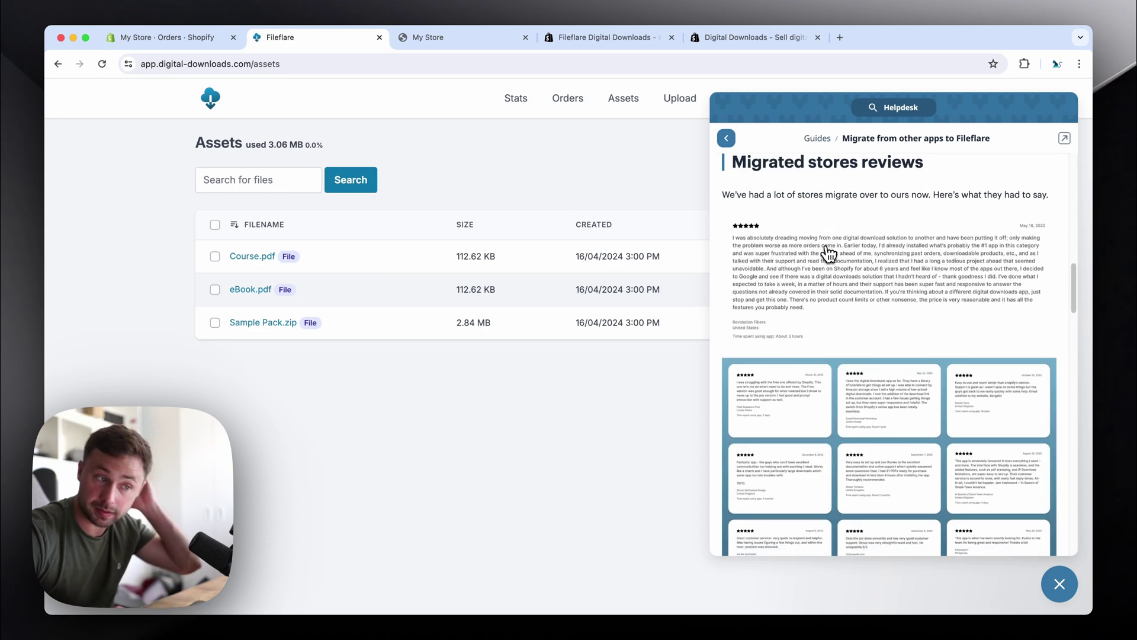
scroll(828, 255, down, 2)
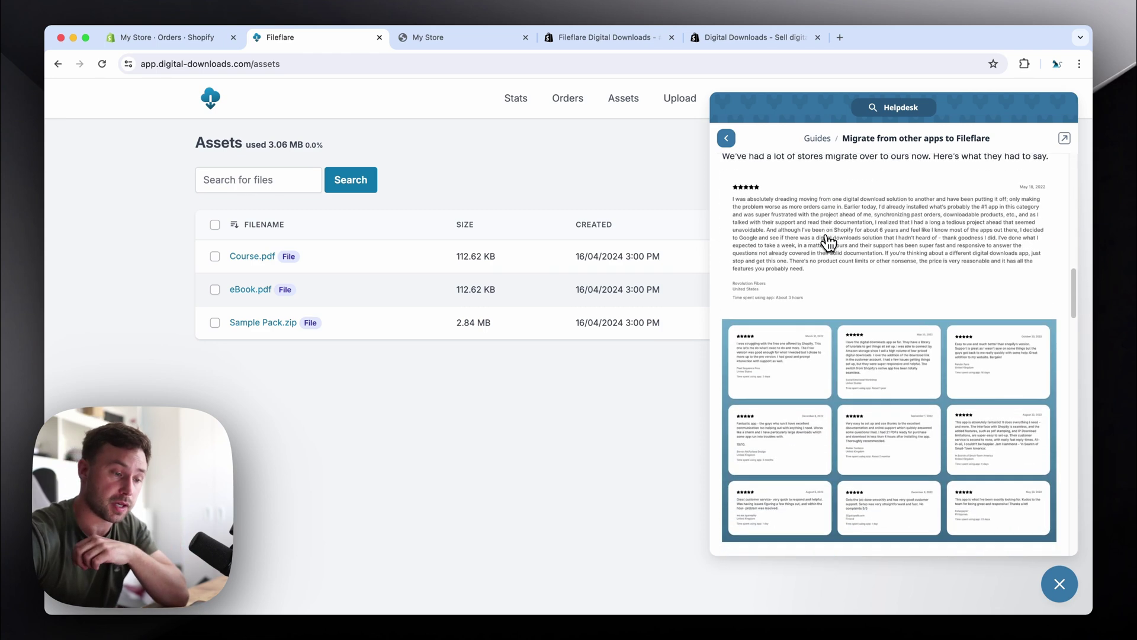
scroll(828, 243, down, 10)
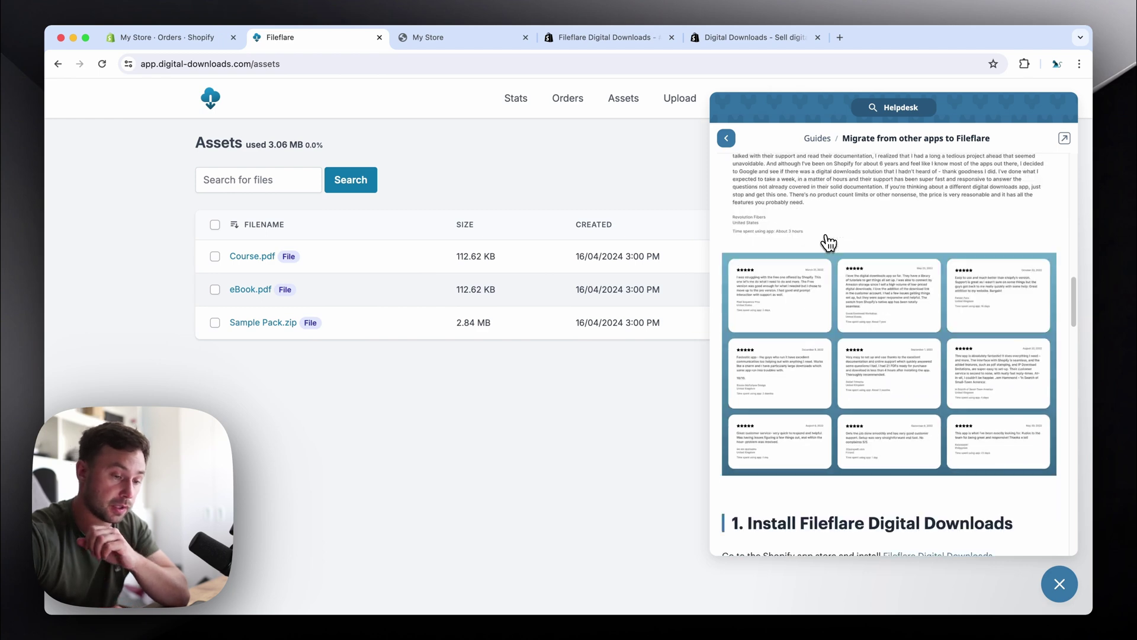
scroll(828, 243, down, 4)
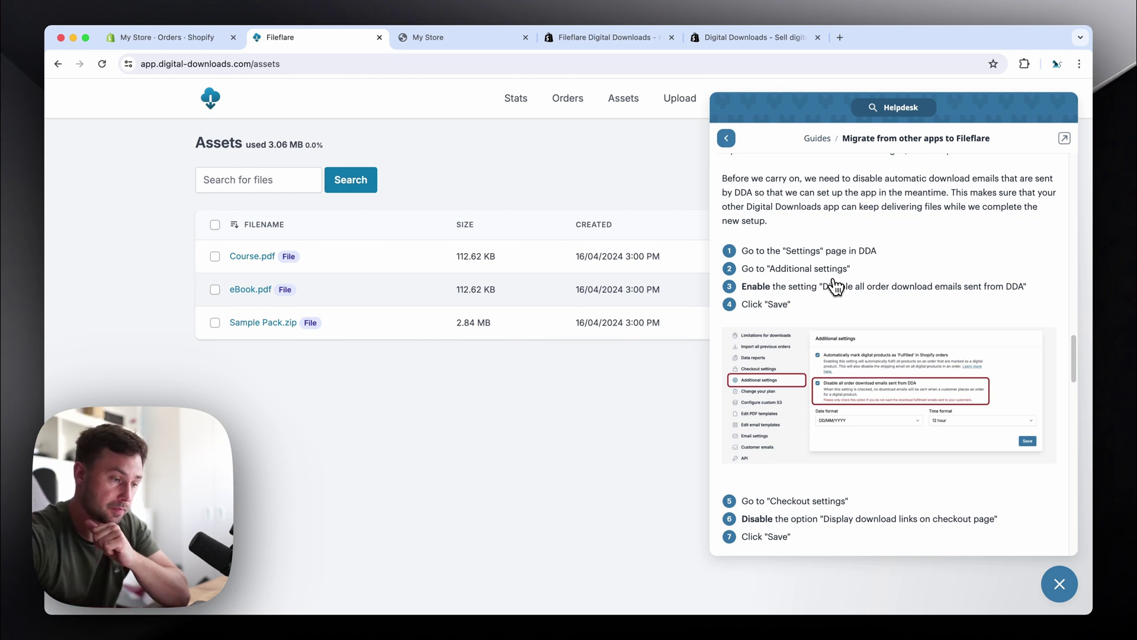
click(1058, 584)
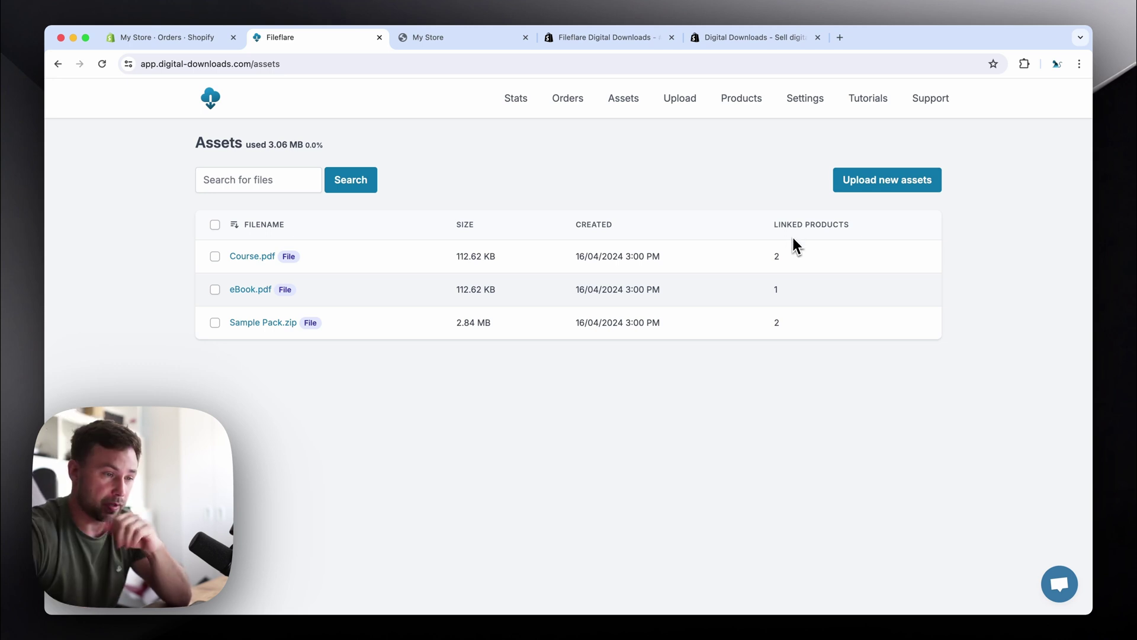
Step: Show the Global limitations settings and briefly highlight the Set IP address limits text
click(802, 101)
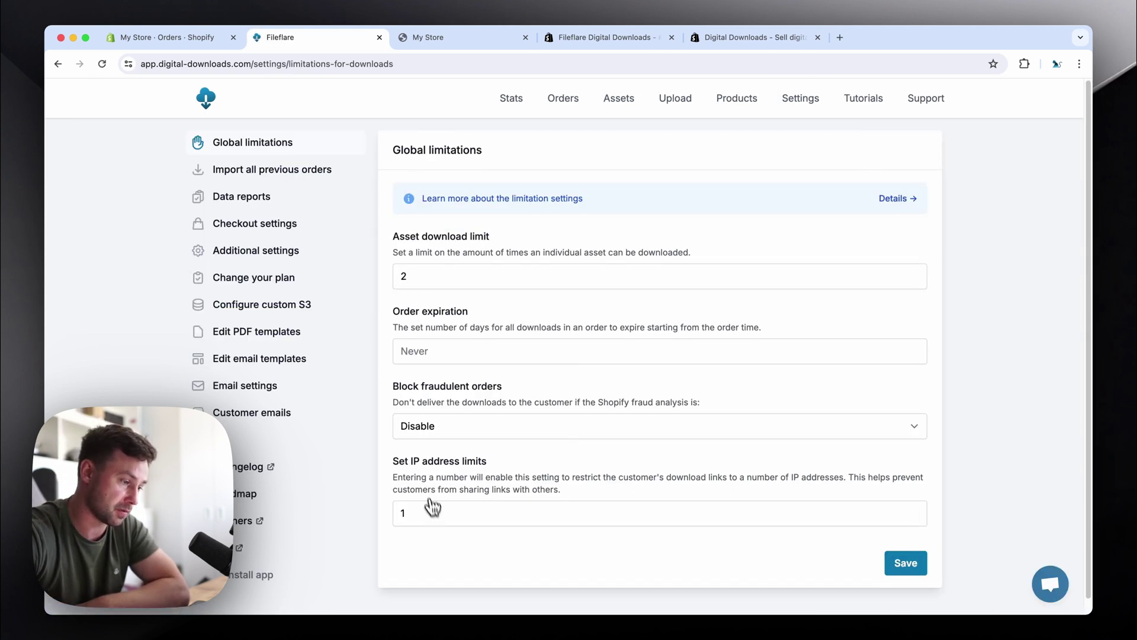
drag(391, 461, 521, 465)
click(523, 461)
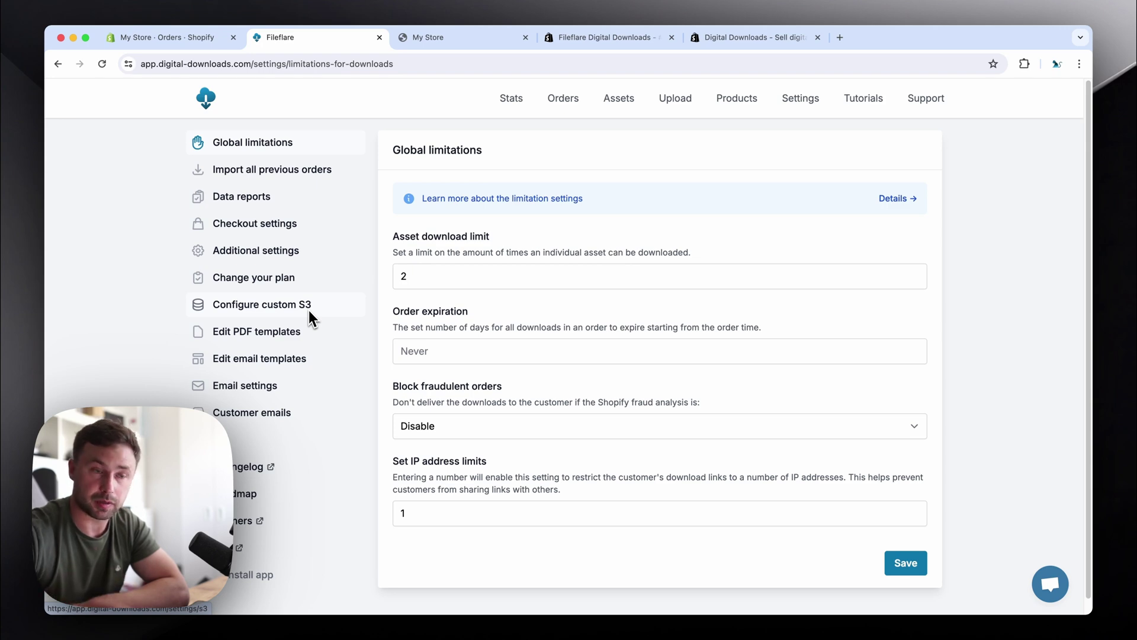
Step: Change the TikTok eBook.pdf asset's PDF stamping from Disabled to Default and update it
scroll(309, 312, down, 1)
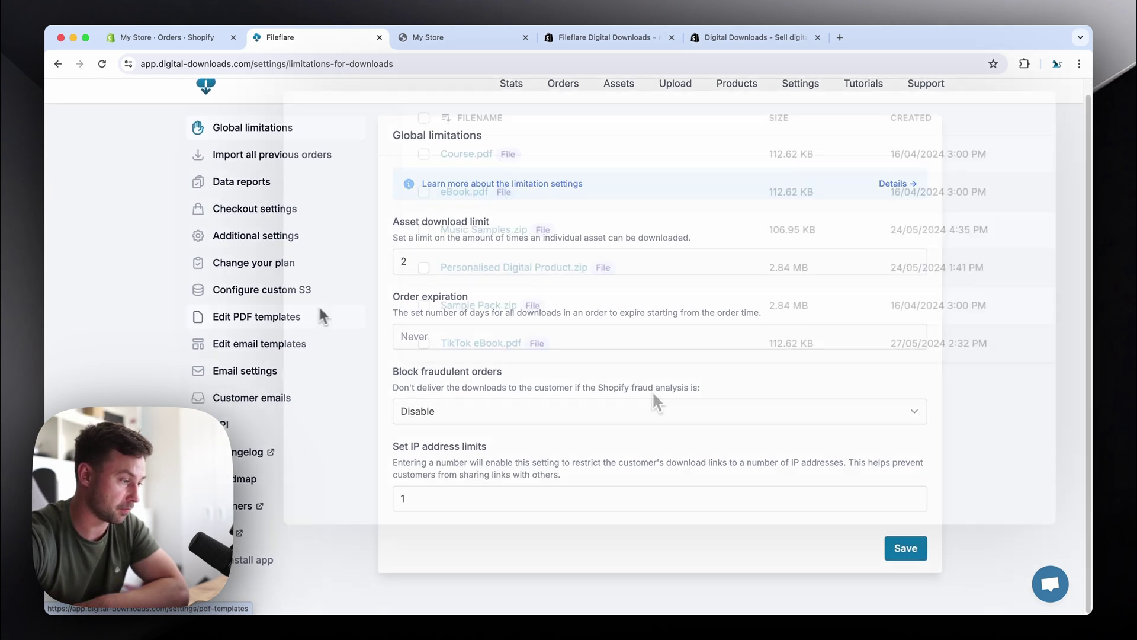
click(489, 343)
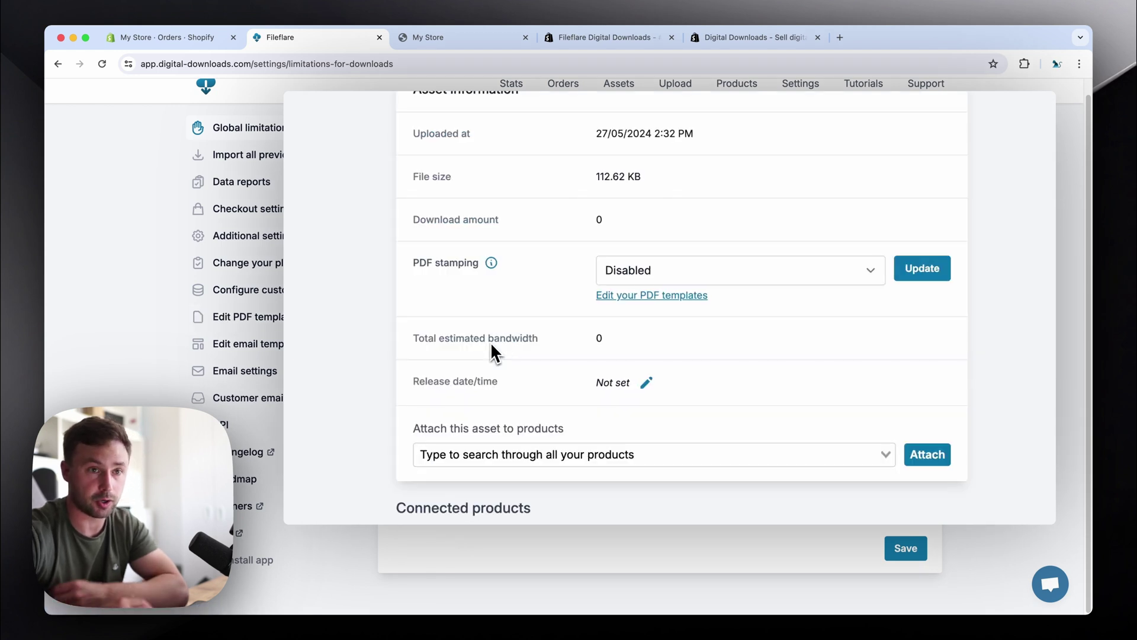
click(681, 274)
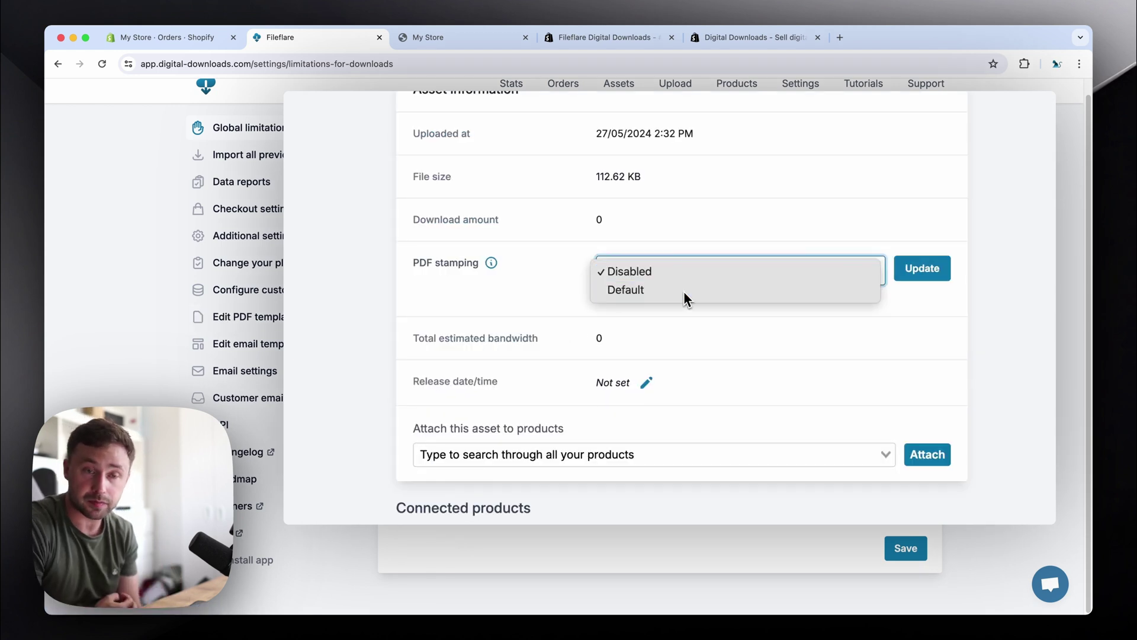
click(684, 291)
click(922, 268)
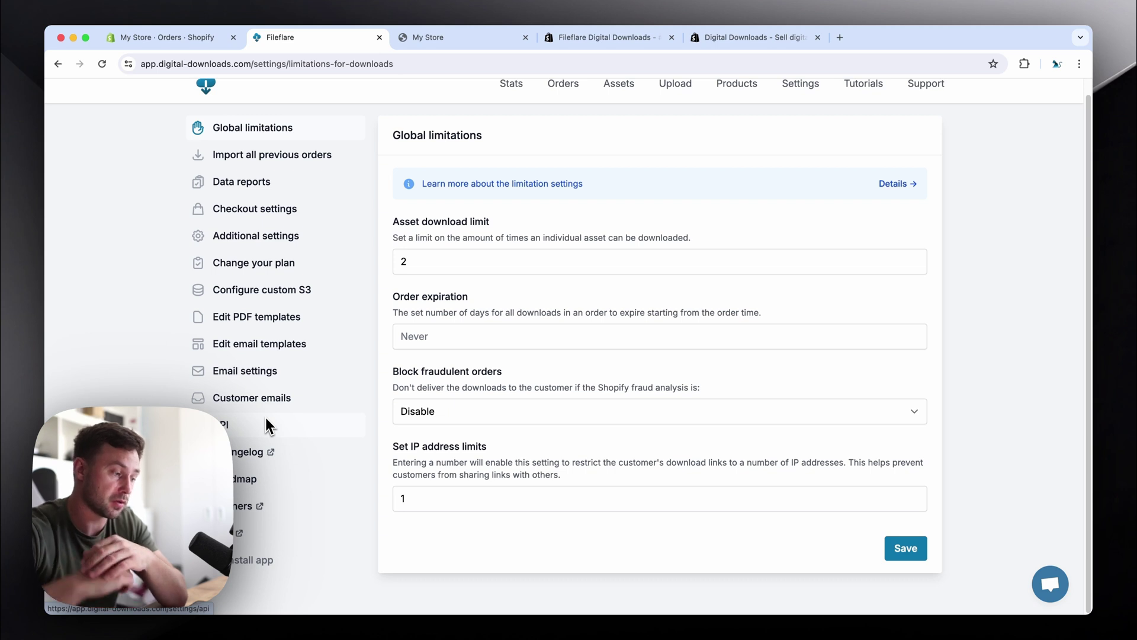
scroll(266, 417, up, 1)
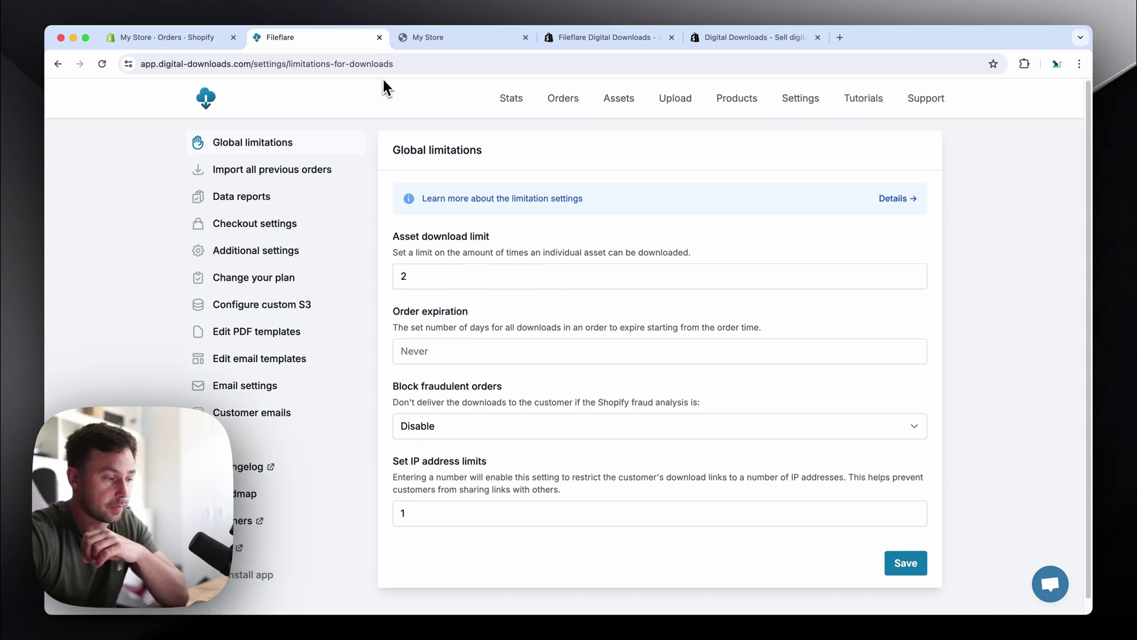
Step: Scroll through the My Store Order #1004 downloads page listing the eBook and music sample files
click(457, 39)
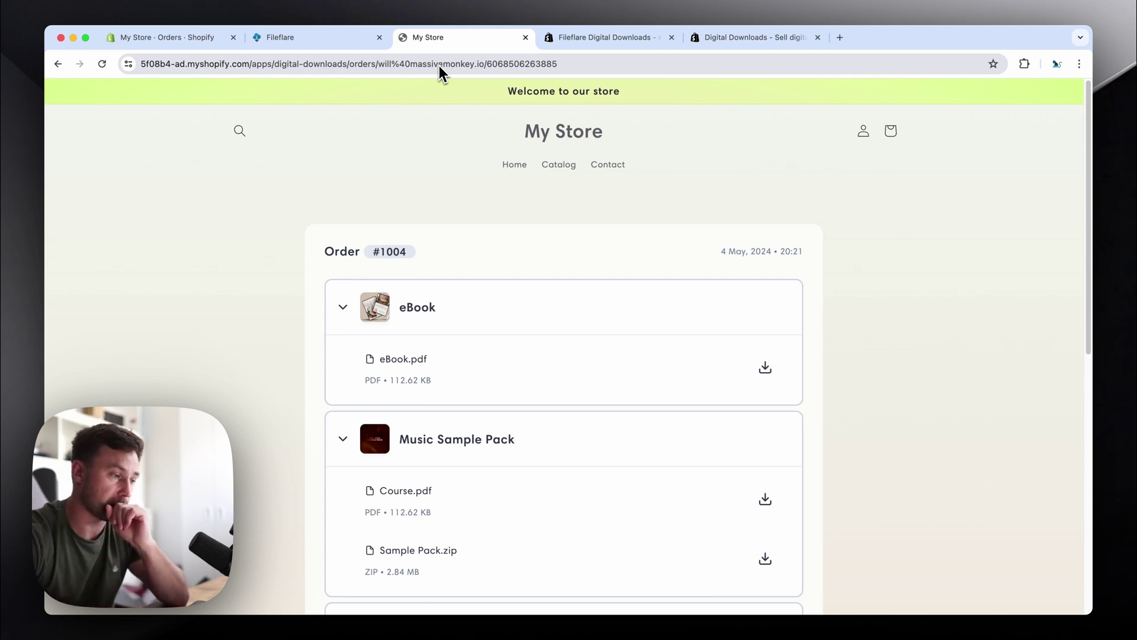
scroll(501, 332, down, 1)
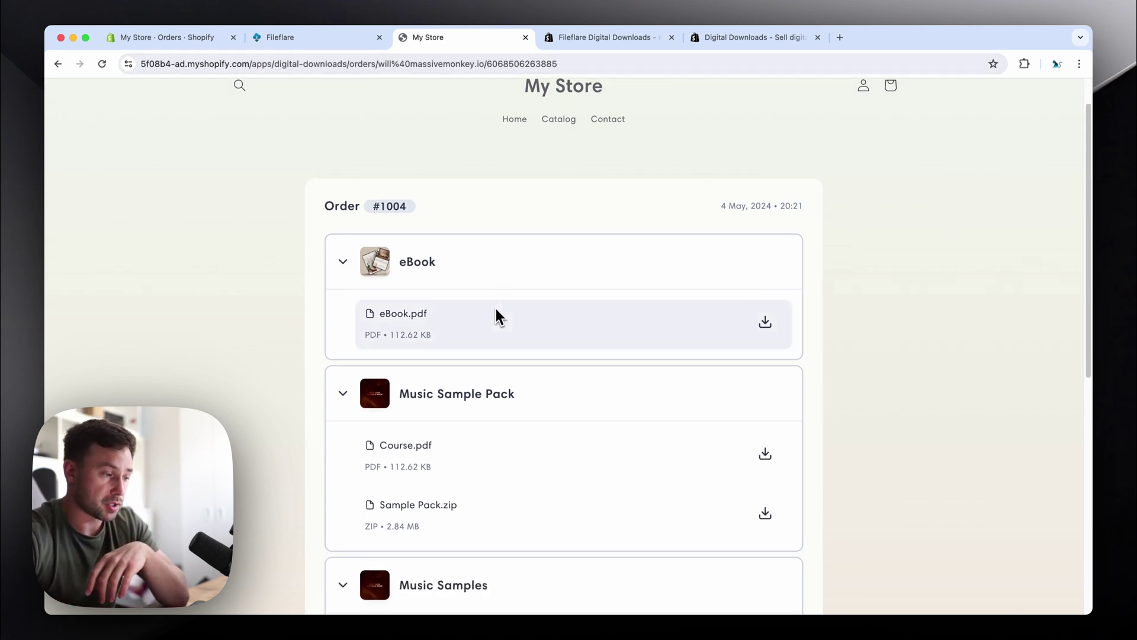
scroll(498, 317, down, 5)
scroll(496, 314, up, 6)
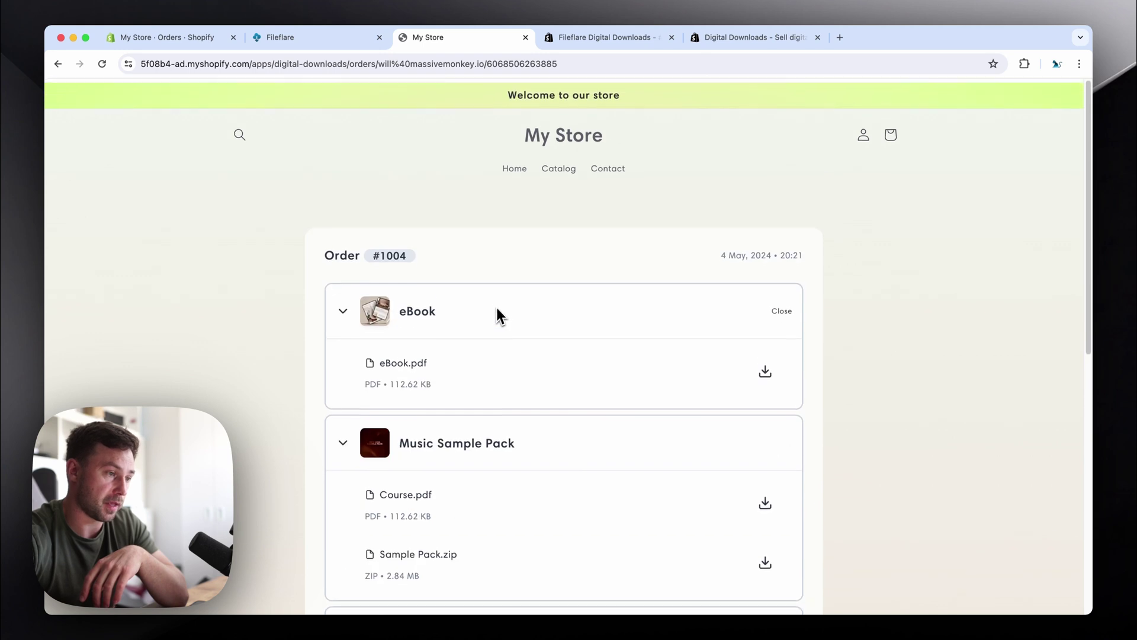
scroll(542, 214, down, 1)
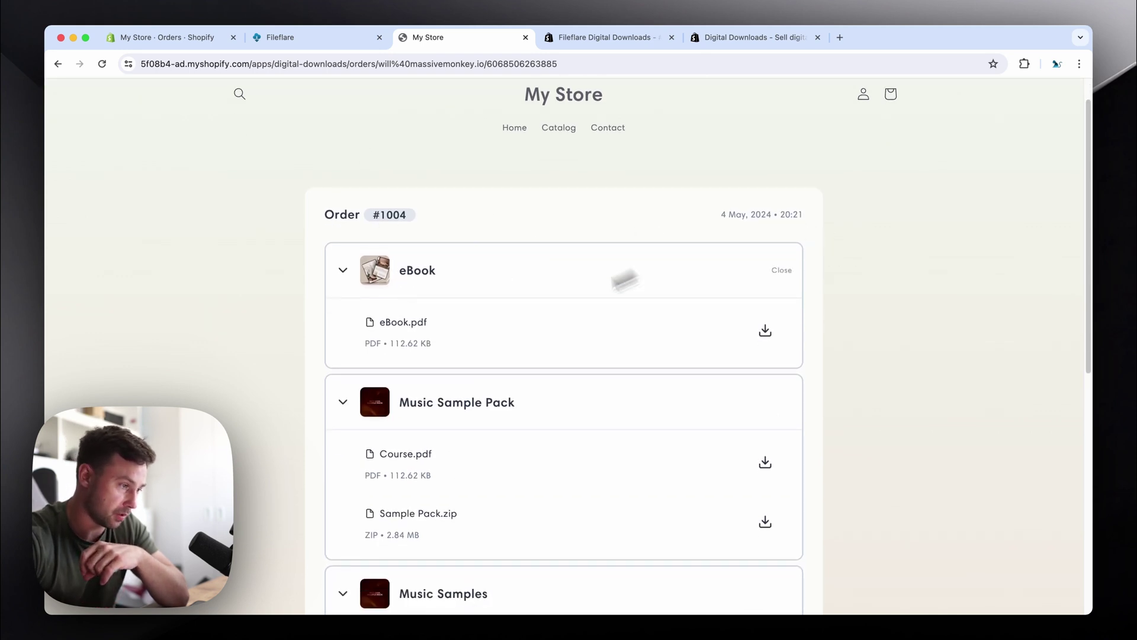
scroll(625, 279, down, 1)
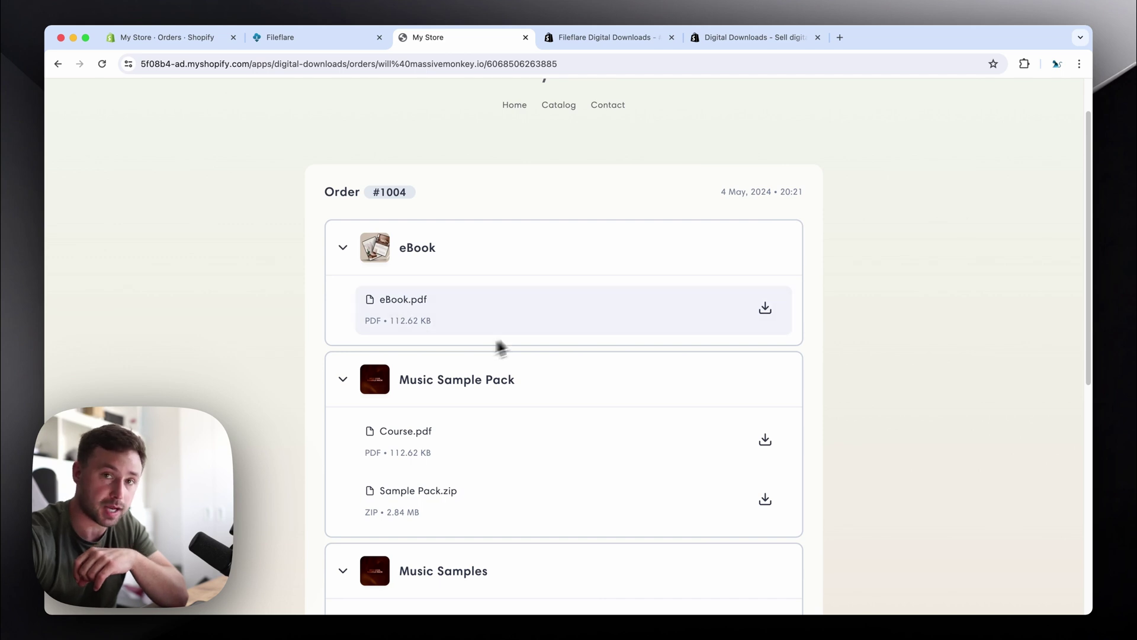
scroll(450, 322, down, 3)
scroll(448, 323, down, 2)
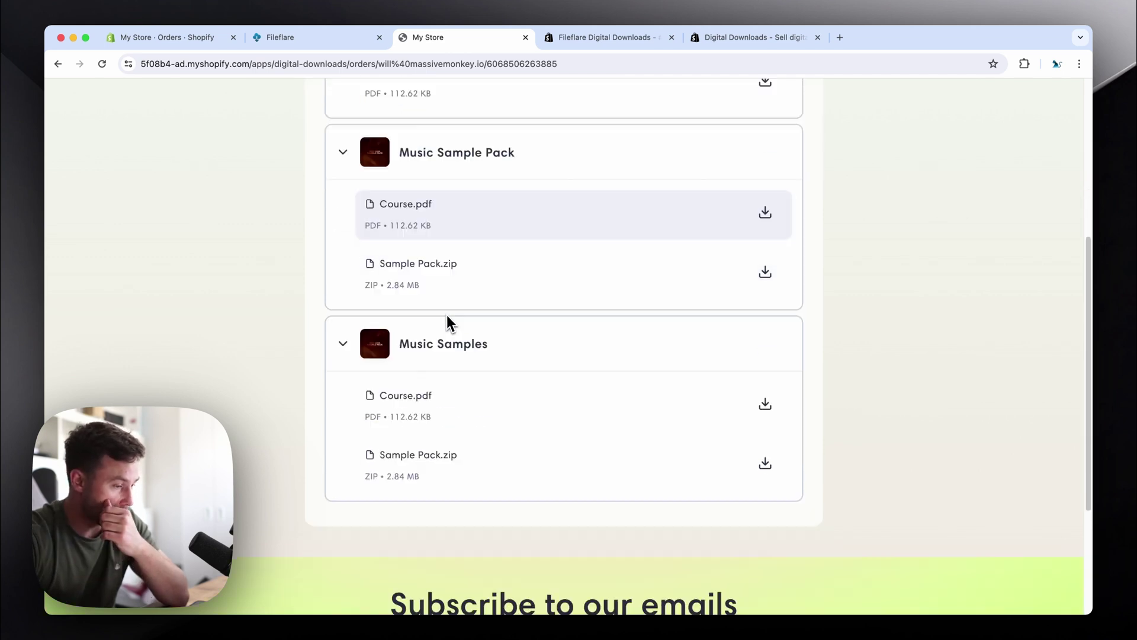
scroll(447, 322, down, 2)
scroll(447, 322, up, 4)
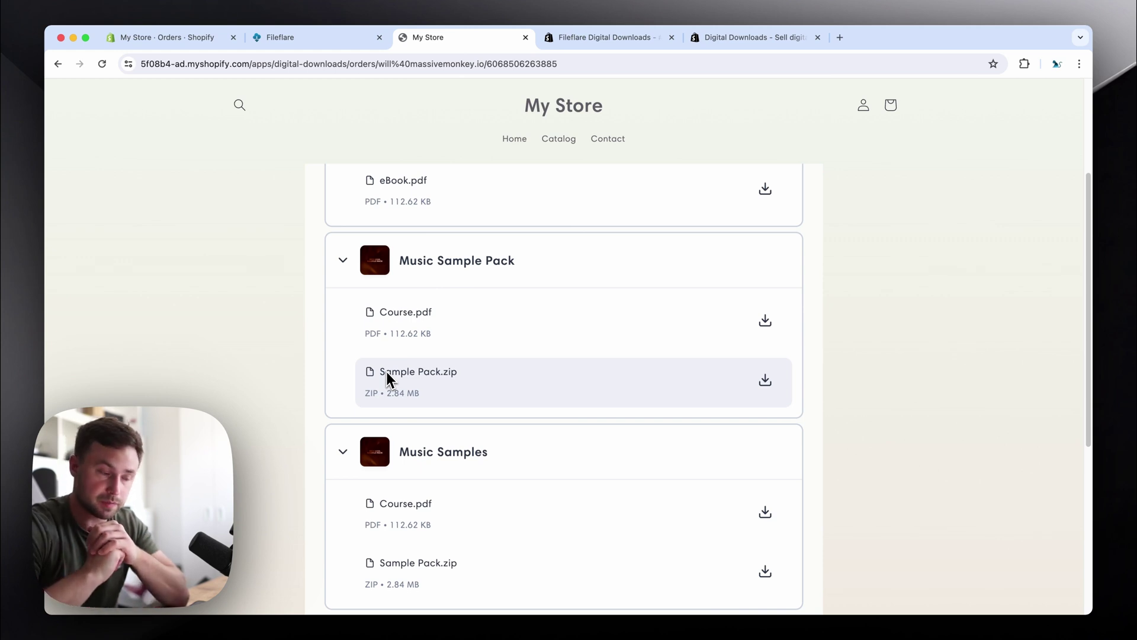
scroll(386, 371, up, 4)
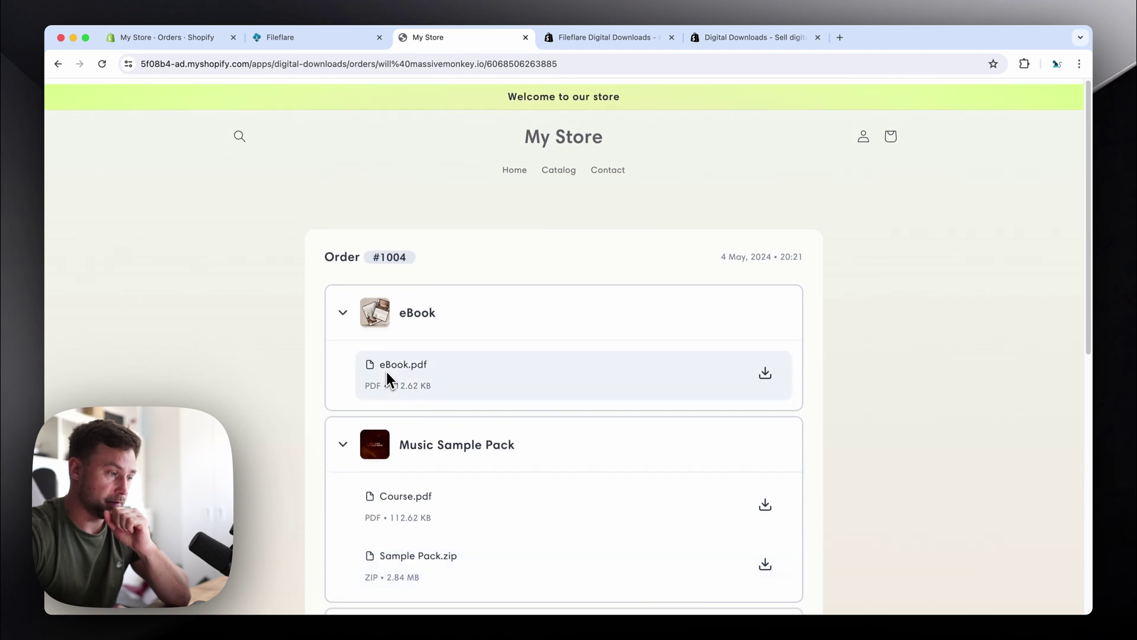